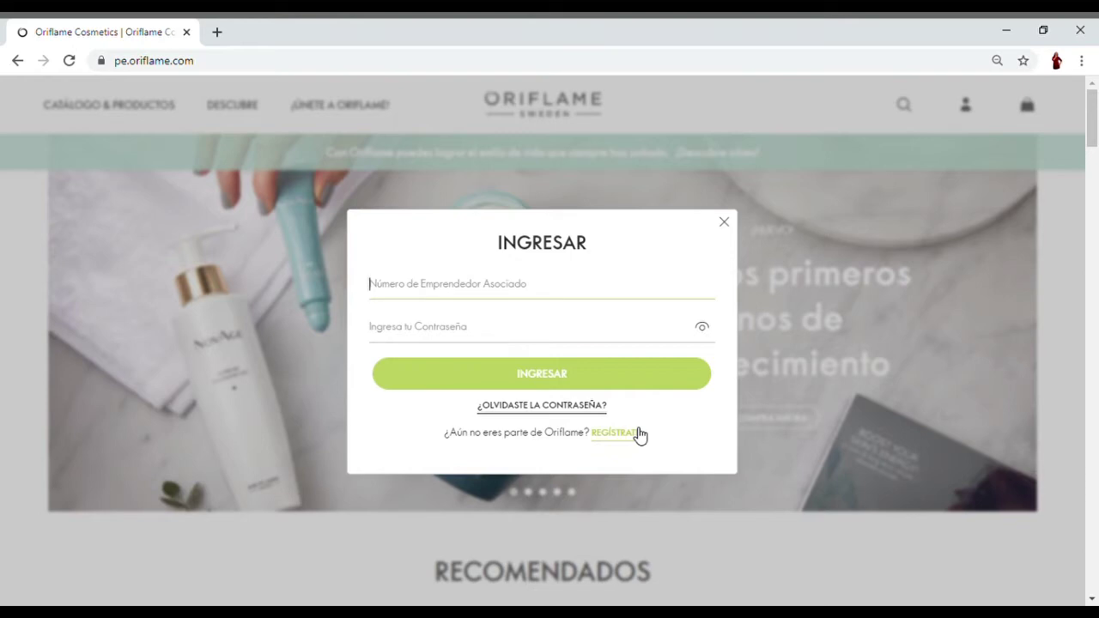
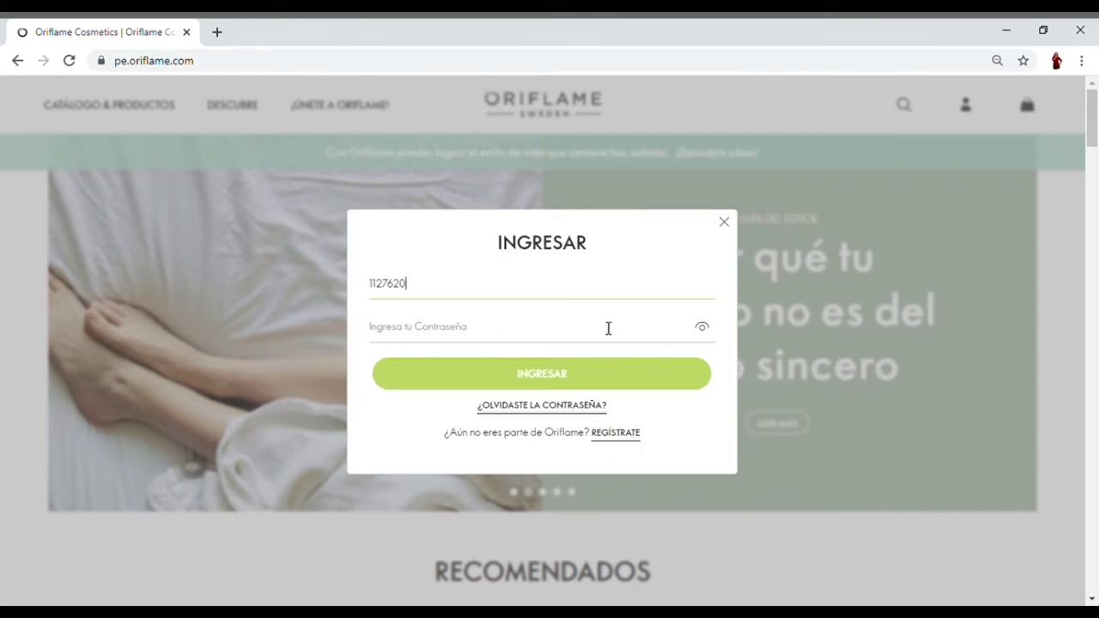
- Log in to the Oriflame partner account with the partner number and account password
left_click(486, 327)
type("••••••")
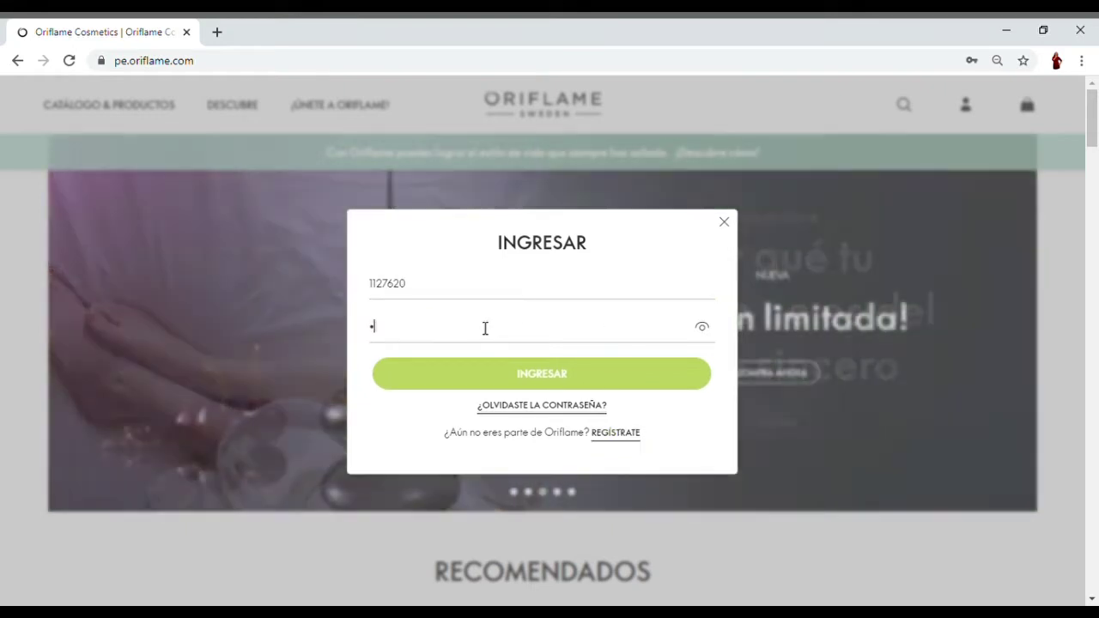
type("••")
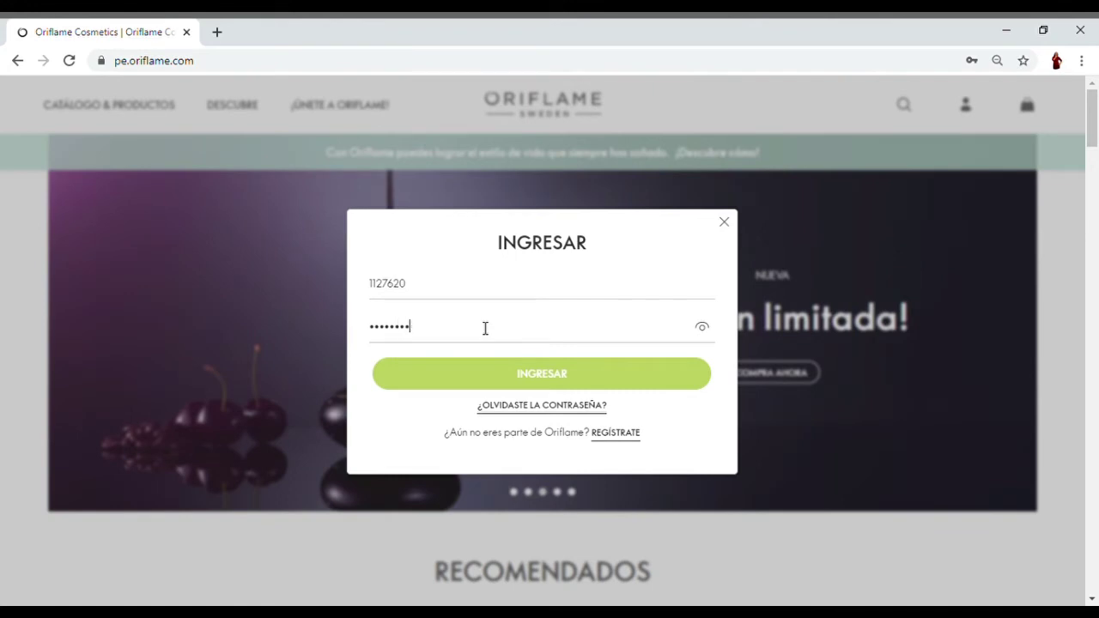
left_click(550, 381)
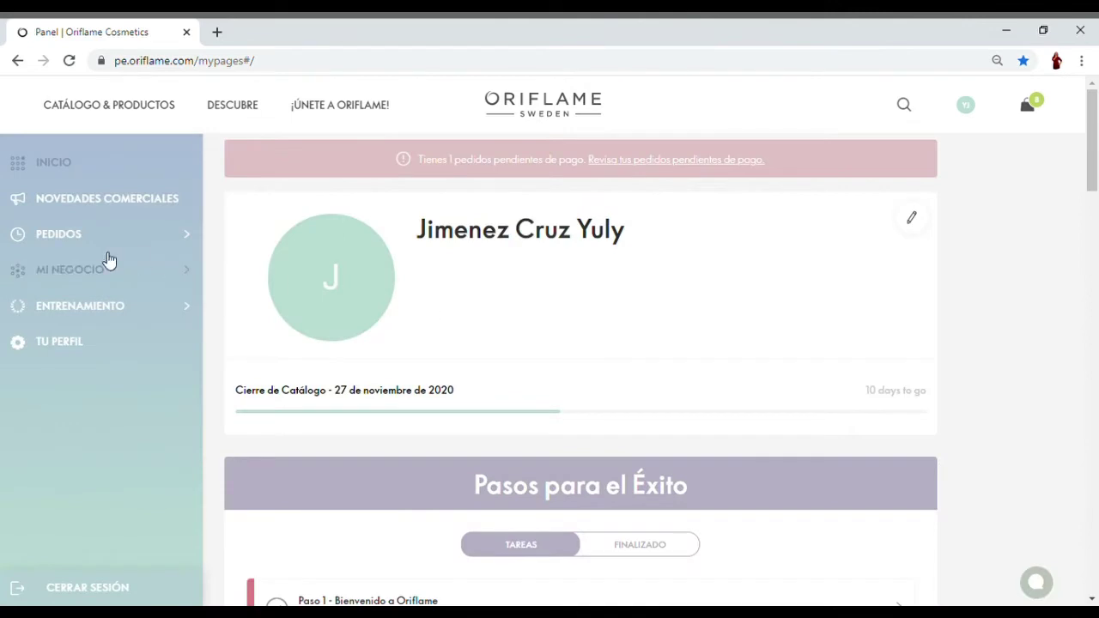
- Go to Solicitud de Crédito Online under PEDIDOS in the sidebar
left_click(79, 244)
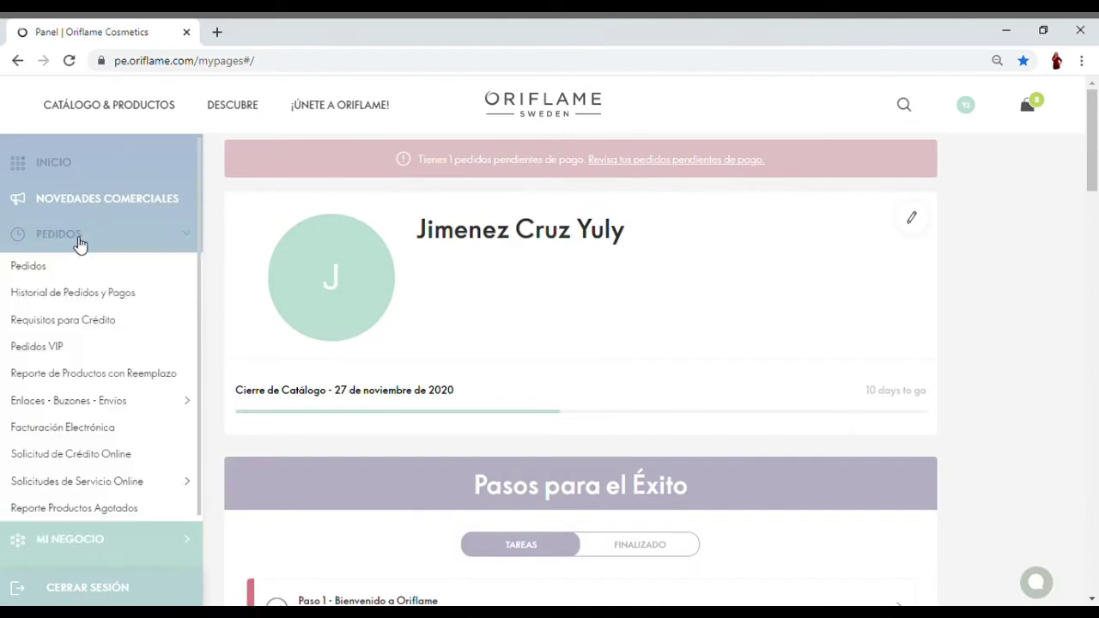
left_click(91, 460)
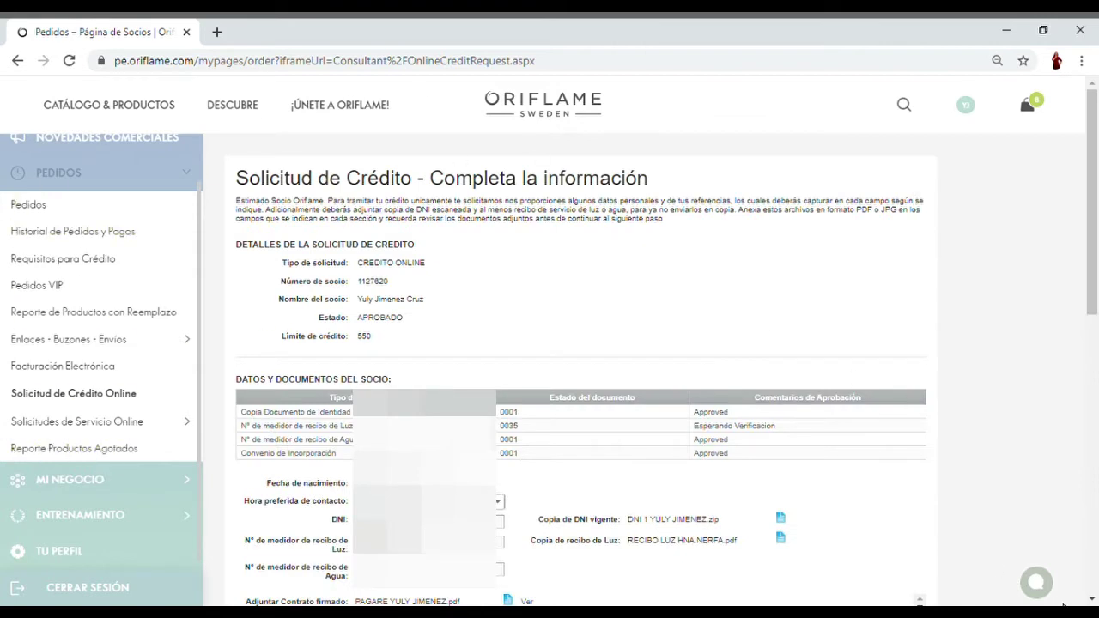
- Scroll slightly down the credit request page to the partner's document statuses
left_click(1094, 600)
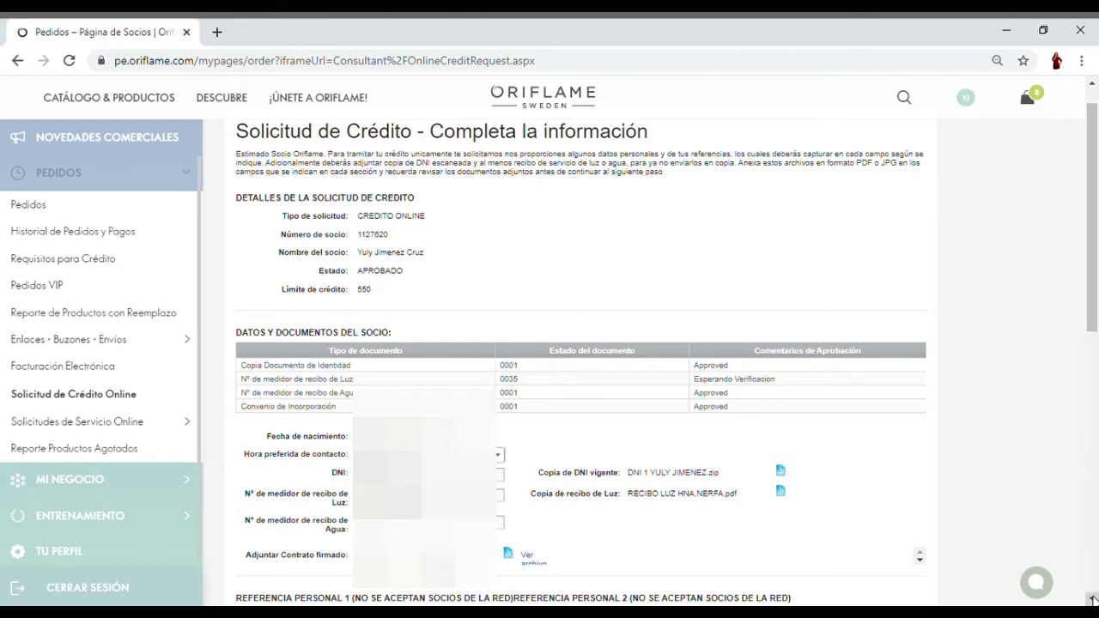
- Scroll down to the REFERENCIA PERSONAL headings on the credit request form
left_click(1093, 598)
left_click(1092, 599)
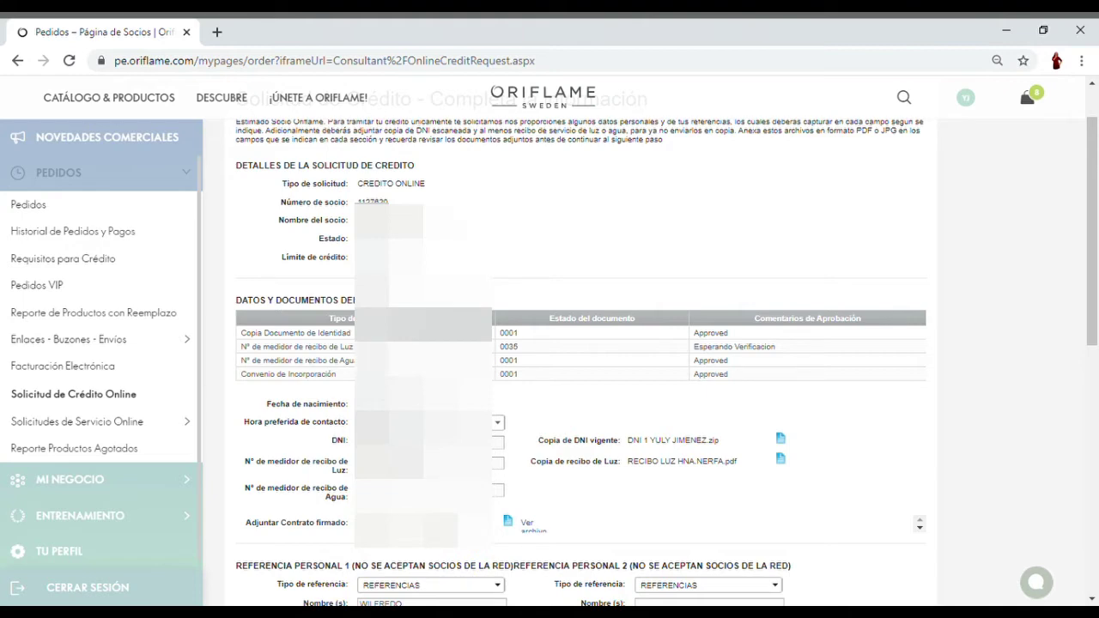
left_click(1092, 598)
- Scroll to the form's end, showing both references and the Ingresa la Solicitud de Crédito button
scroll(1092, 599, "down", 4)
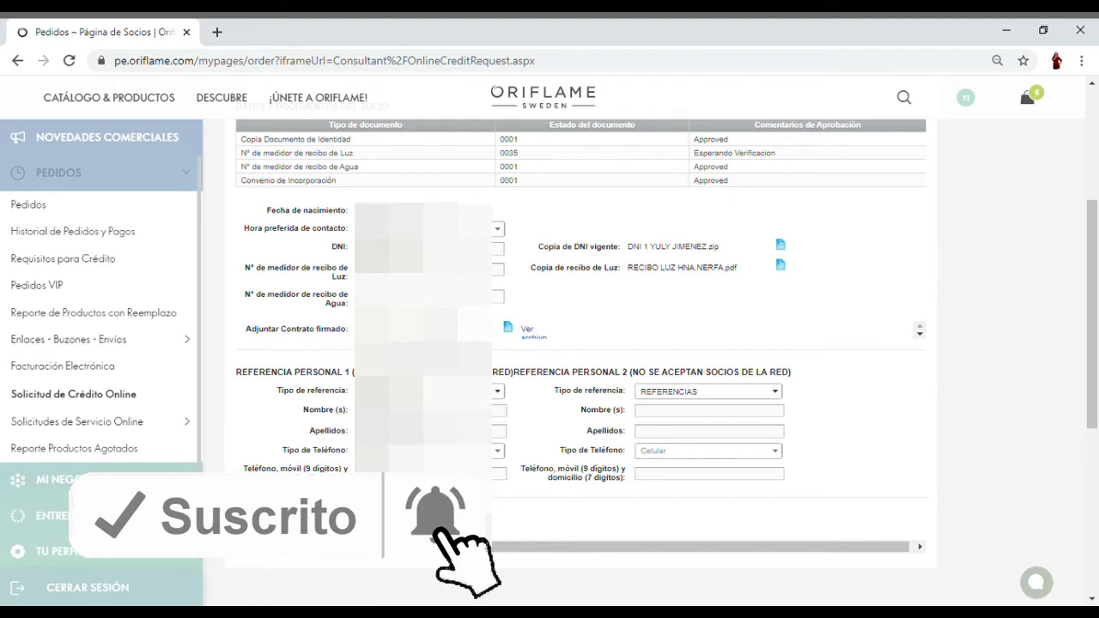
left_click(497, 393)
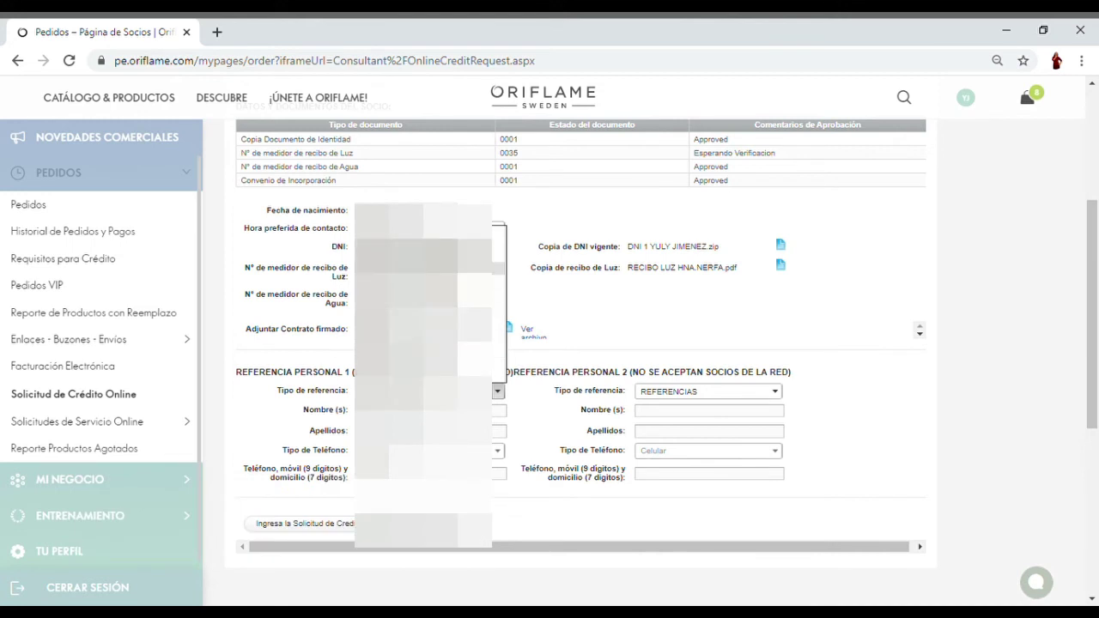
key("Return")
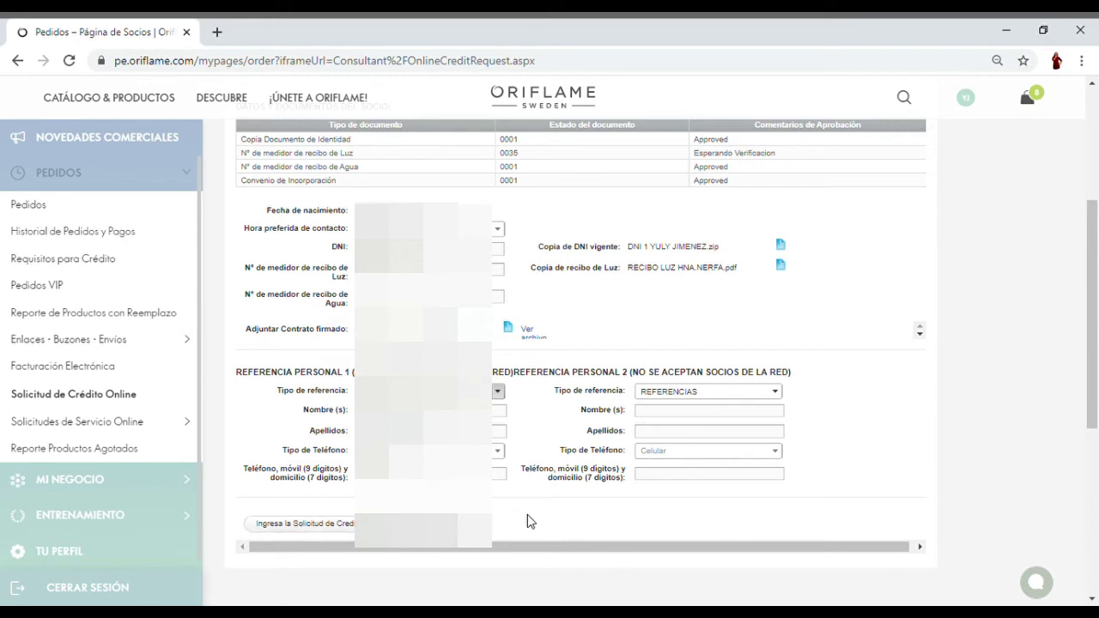
left_click(1092, 84)
scroll(1092, 85, "up", 3)
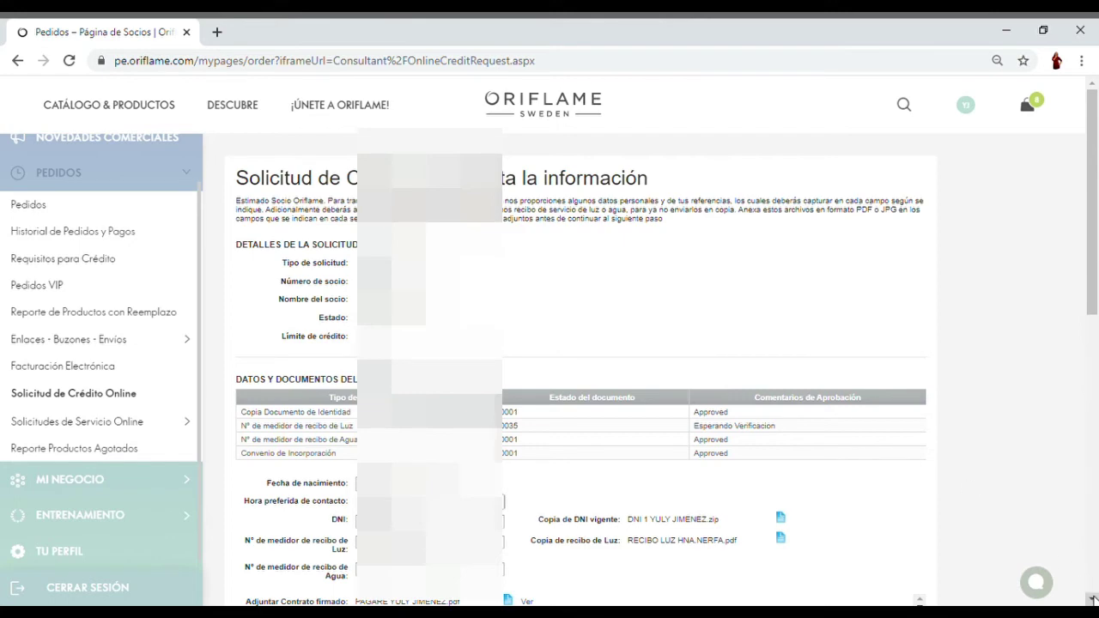
scroll(1093, 599, "down", 4)
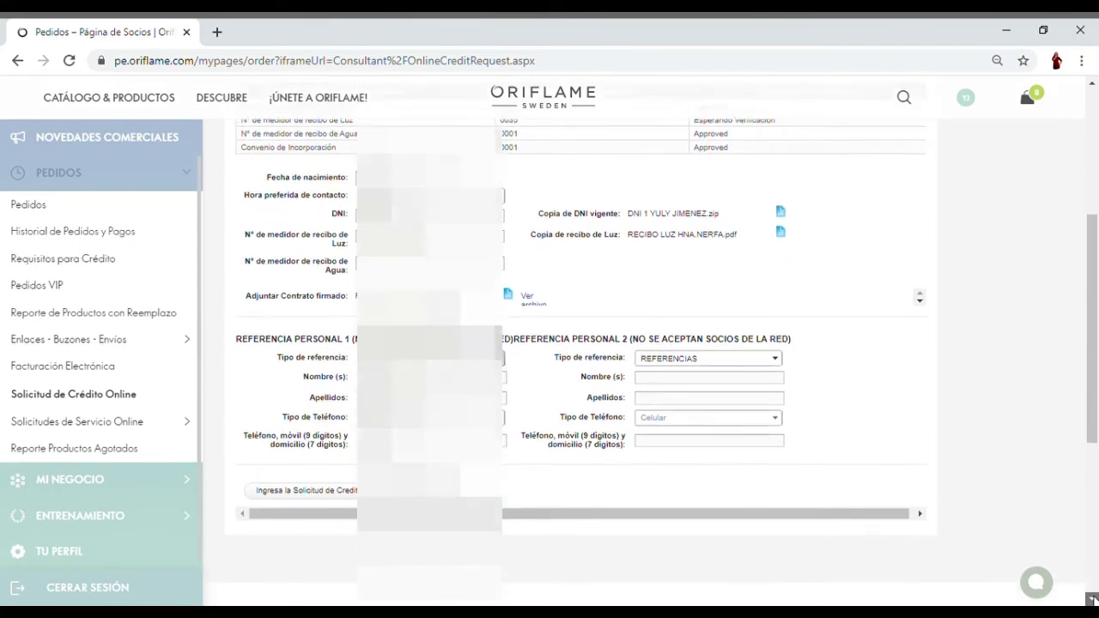
scroll(1093, 598, "down", 1)
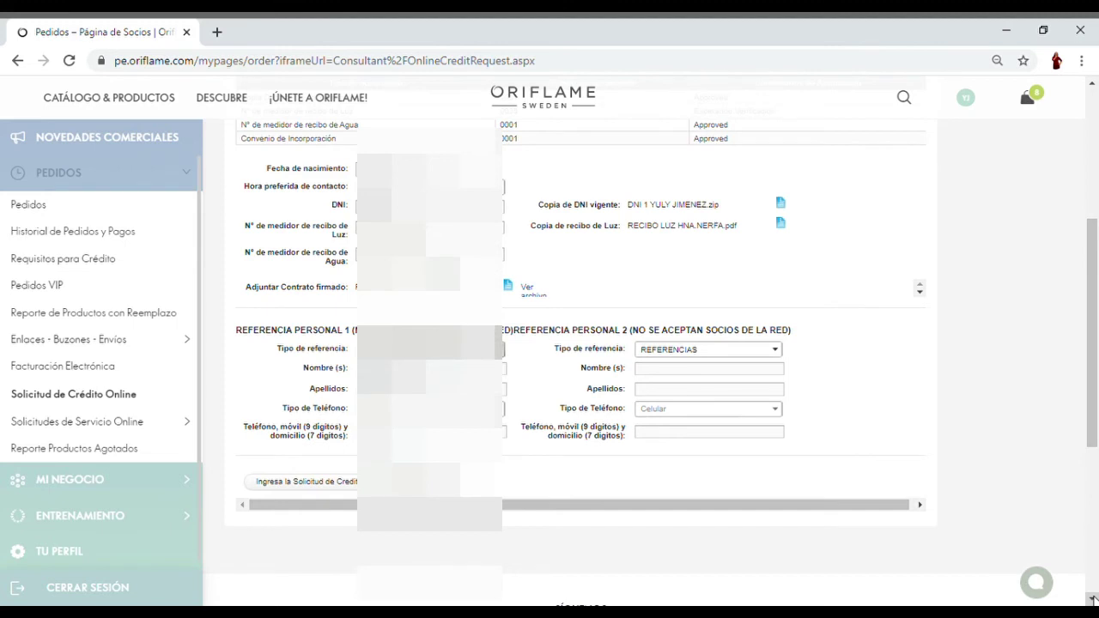
left_click(1093, 599)
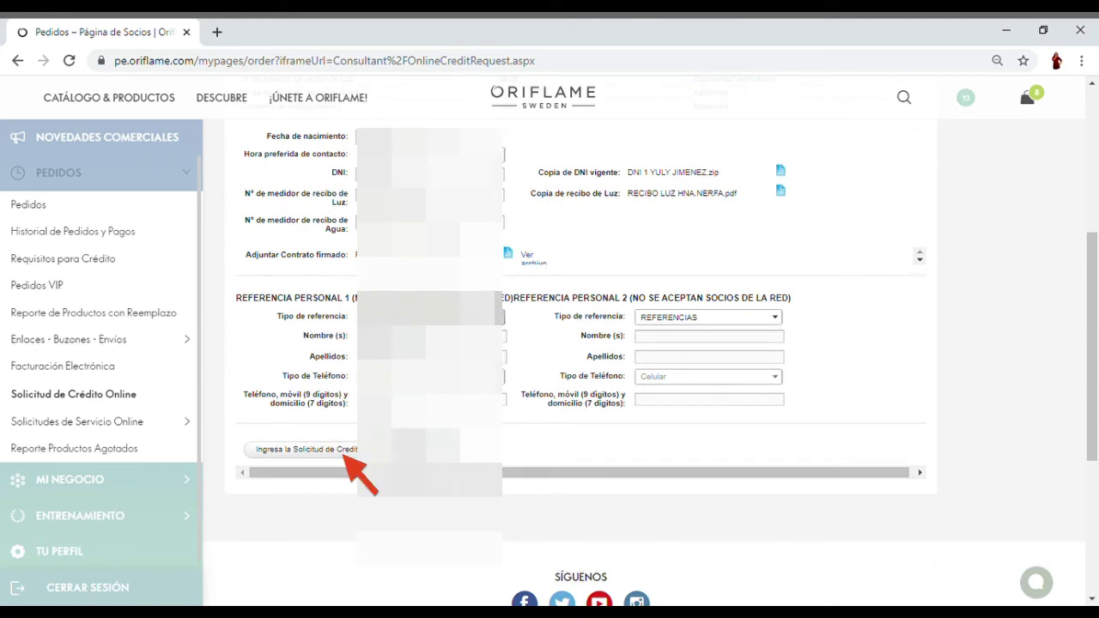
- Load another network partner's credit request by entering their partner number and choosing Seleccionar
left_click(343, 452)
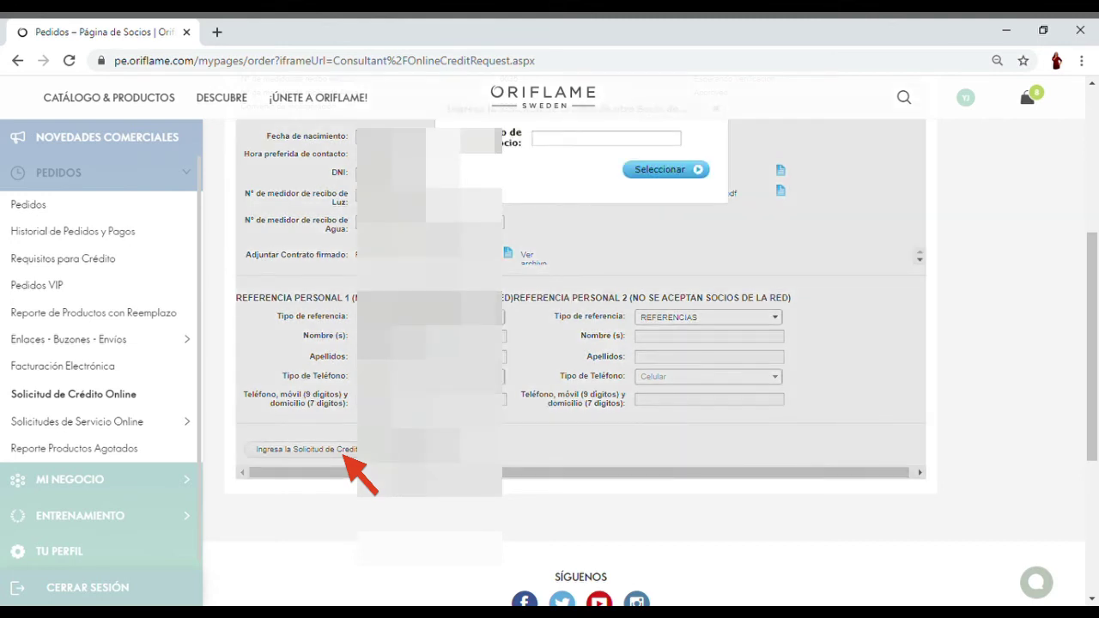
left_click(1092, 83)
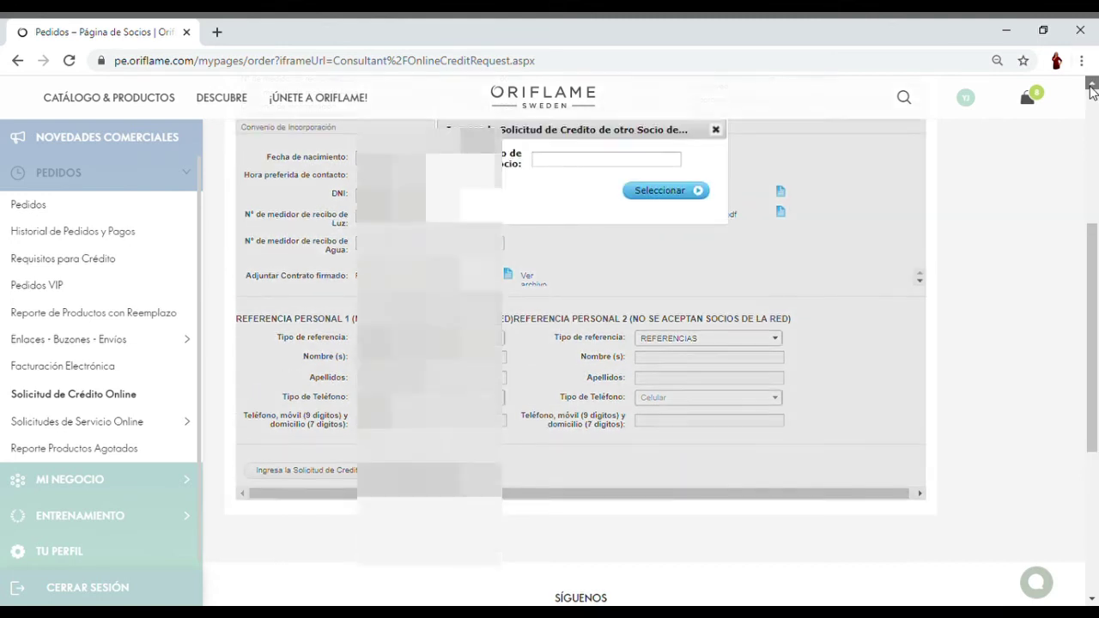
left_click(591, 248)
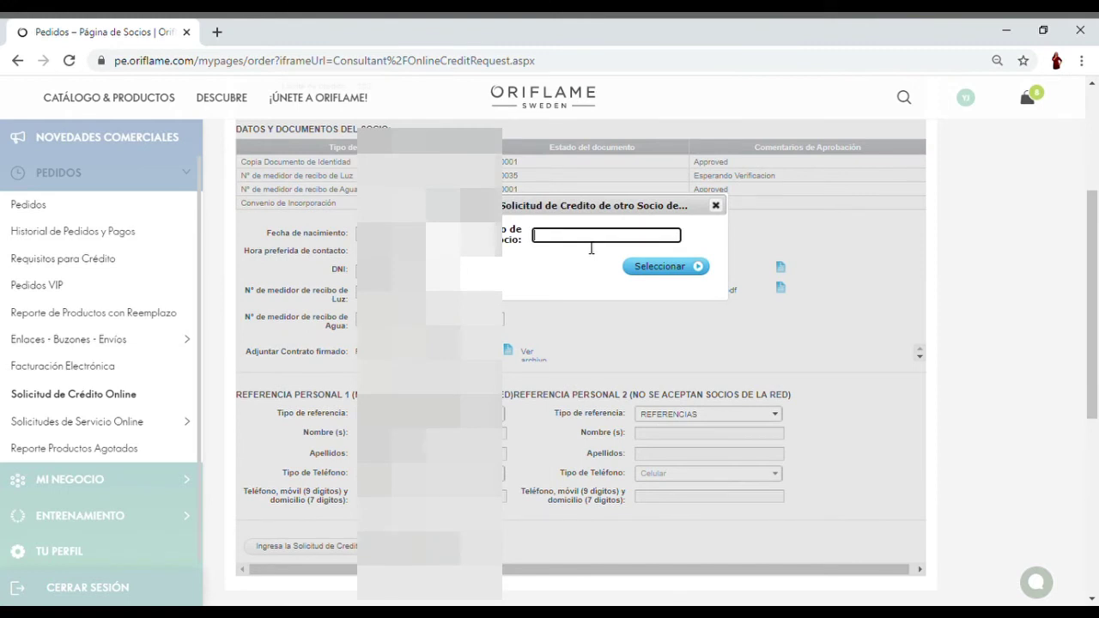
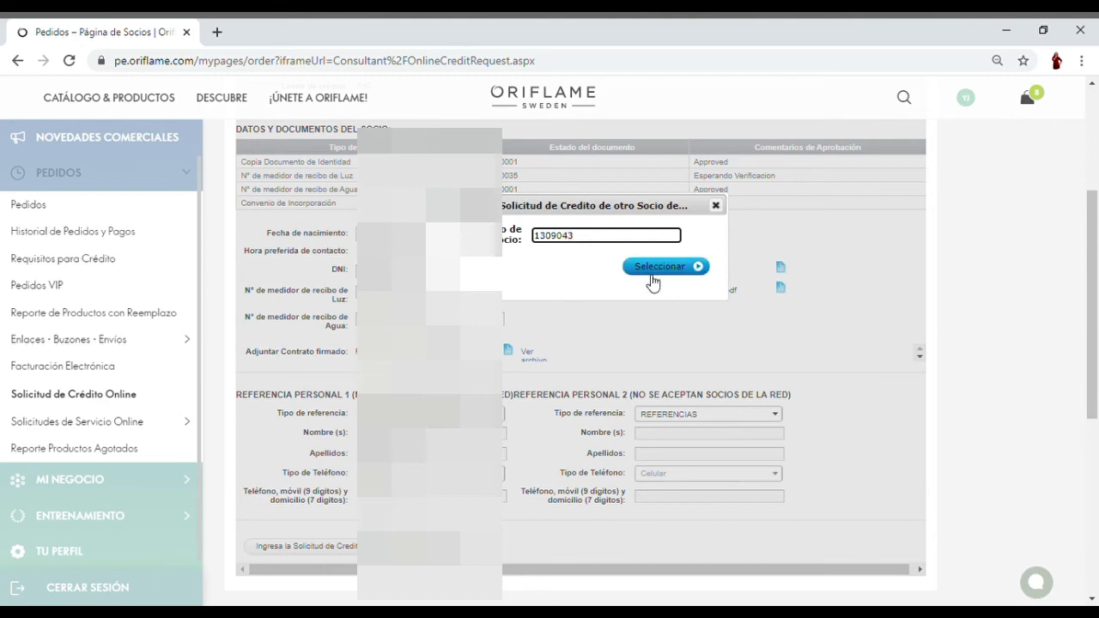
left_click(656, 280)
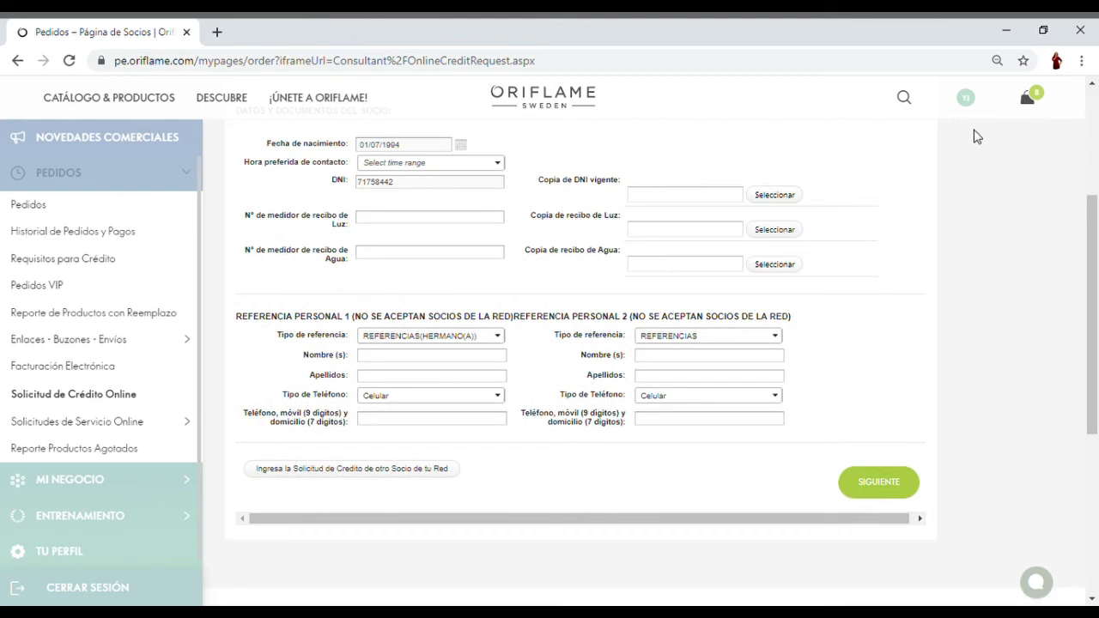
left_click(1094, 89)
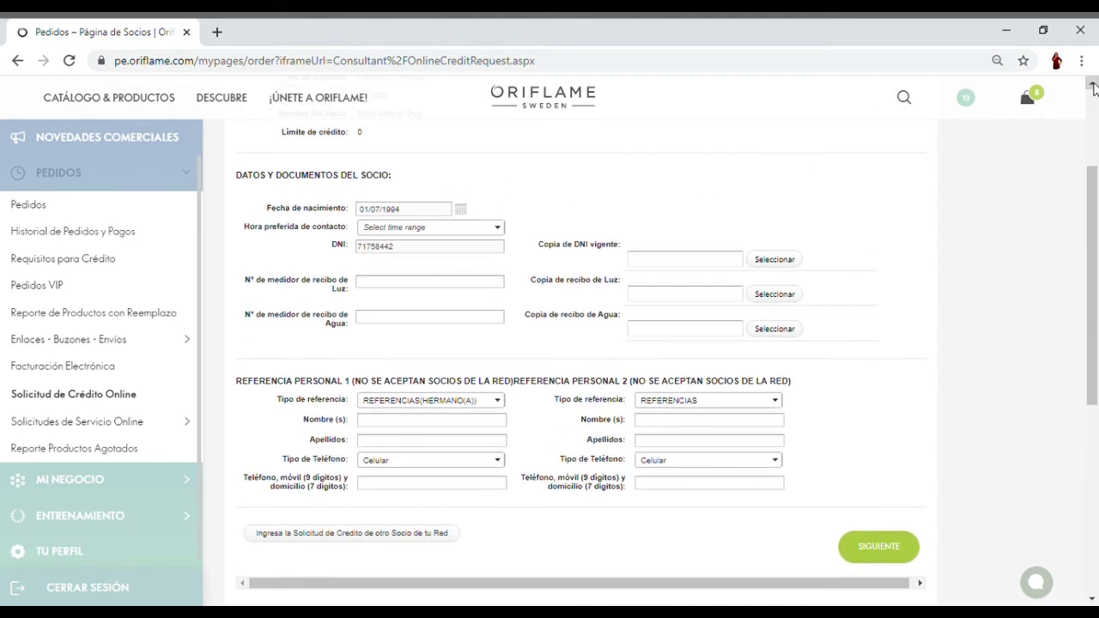
left_click(1094, 89)
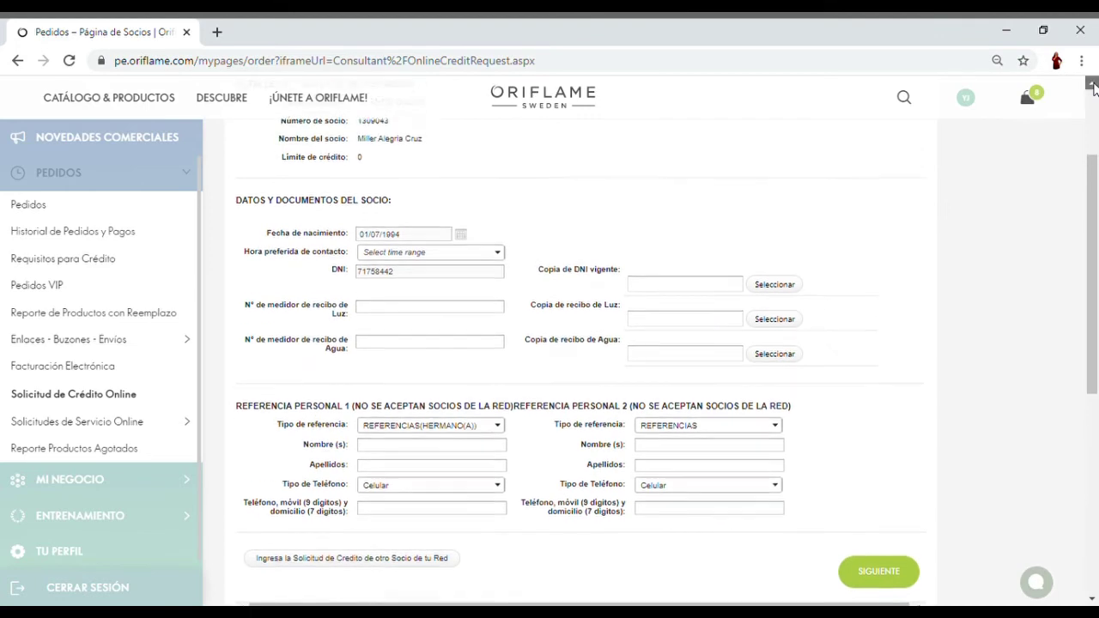
left_click(1094, 89)
left_click(1094, 90)
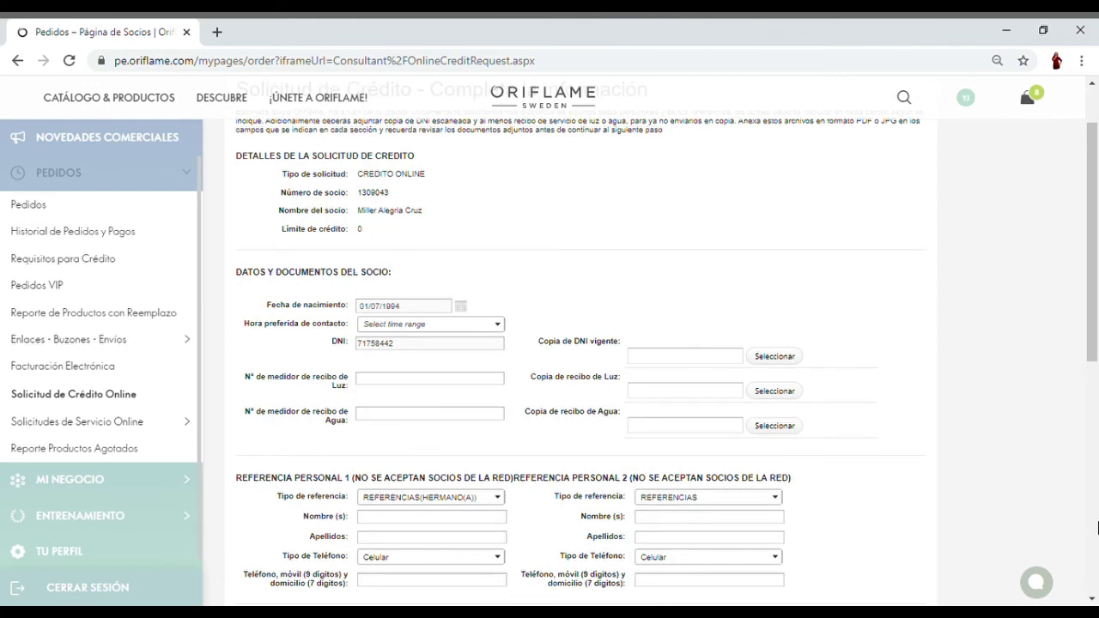
left_click(1093, 598)
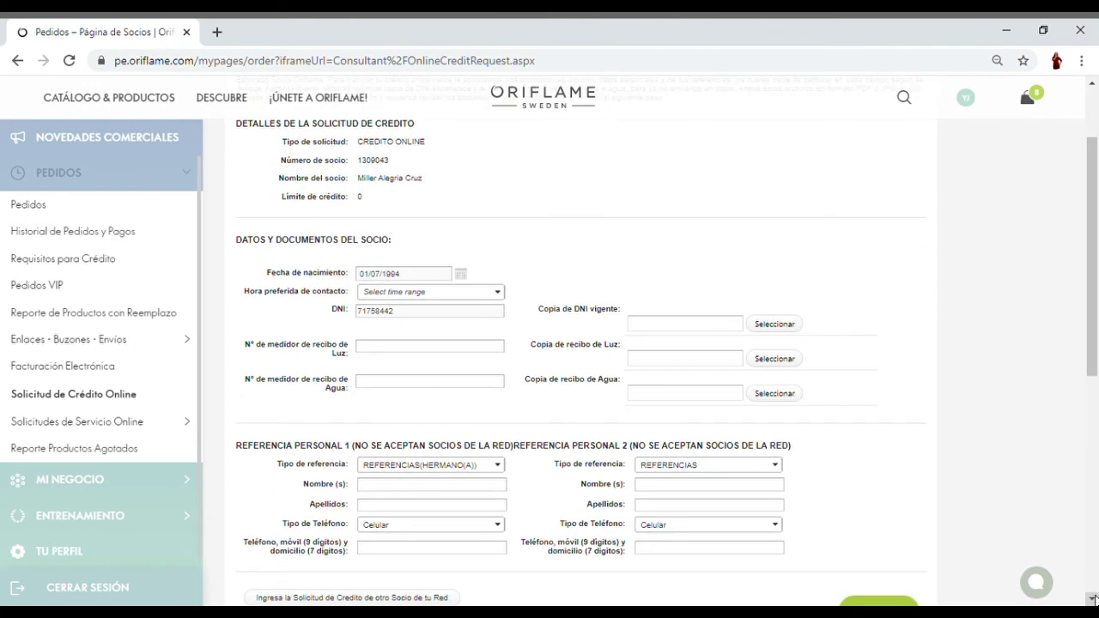
left_click(1093, 599)
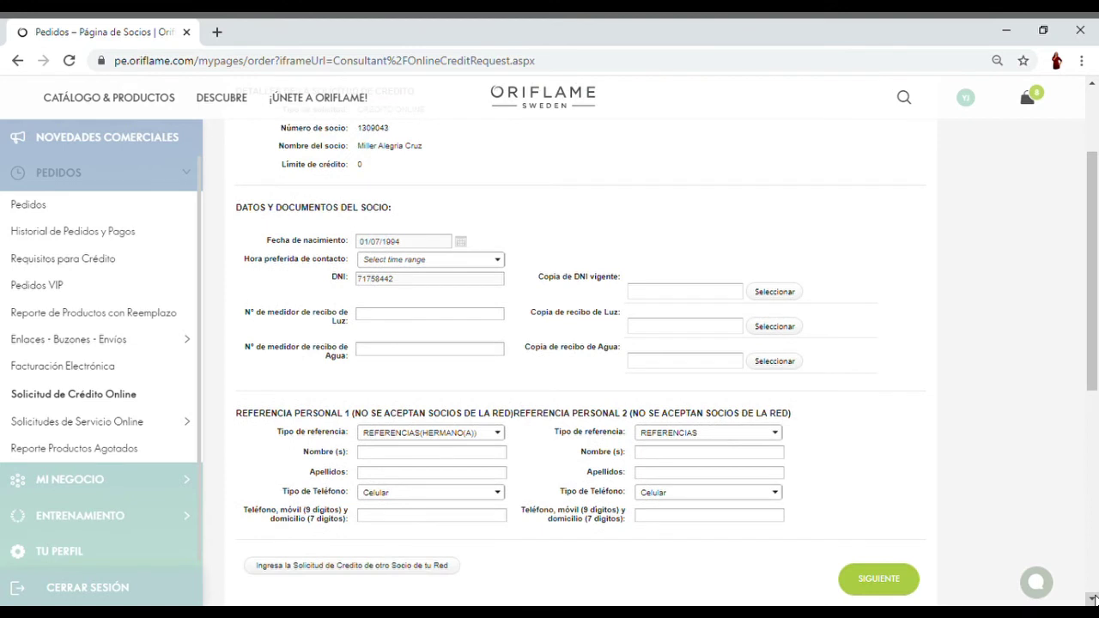
left_click(1093, 599)
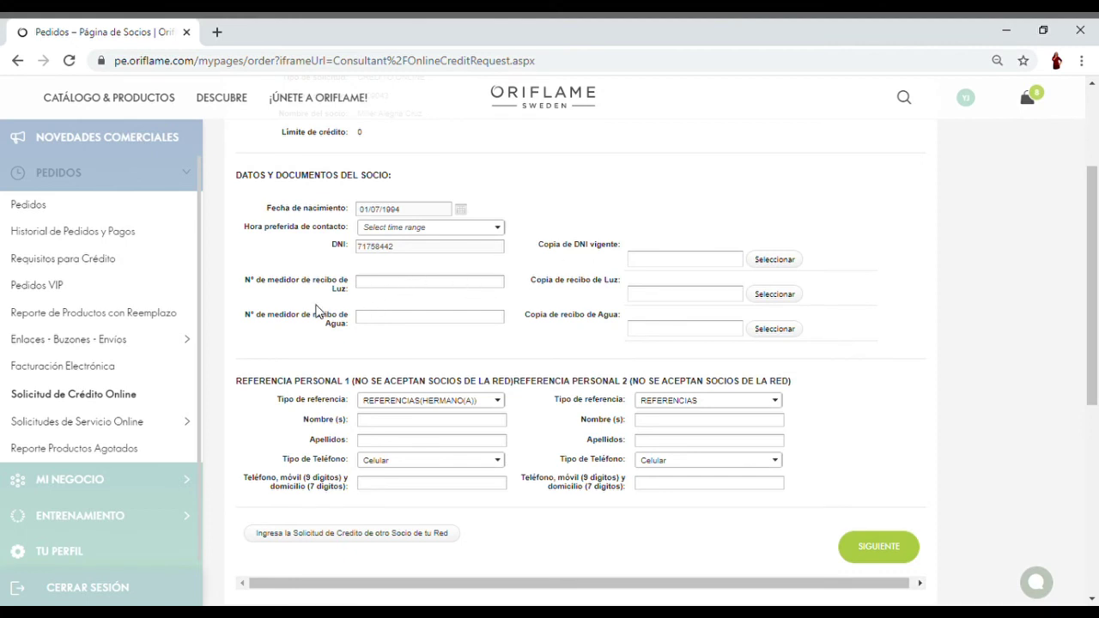
left_click(497, 227)
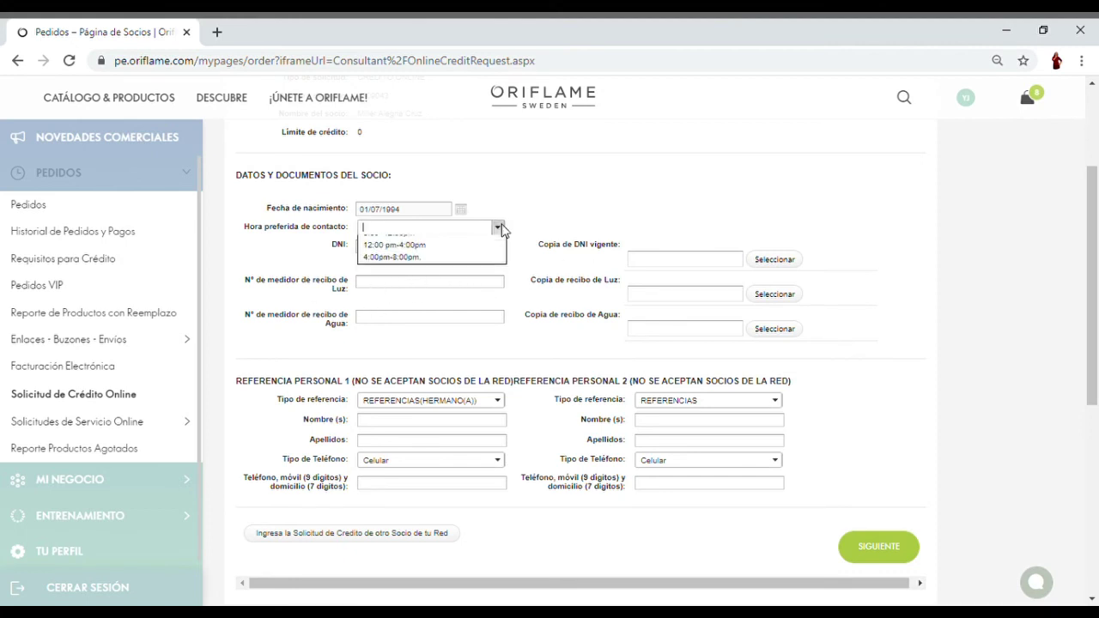
left_click(667, 268)
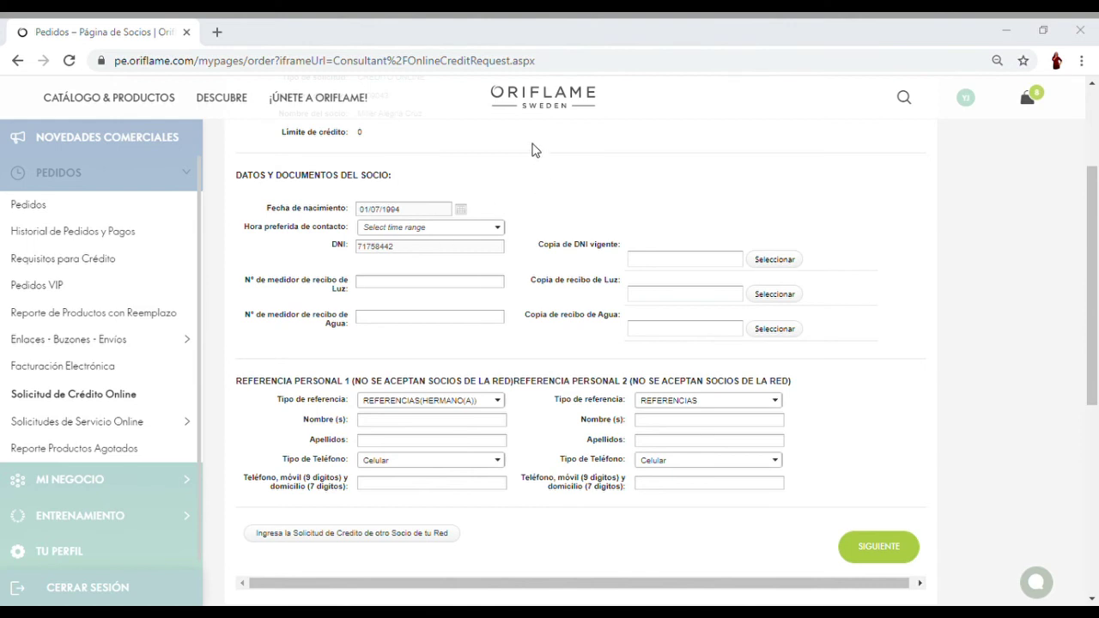
key("Escape")
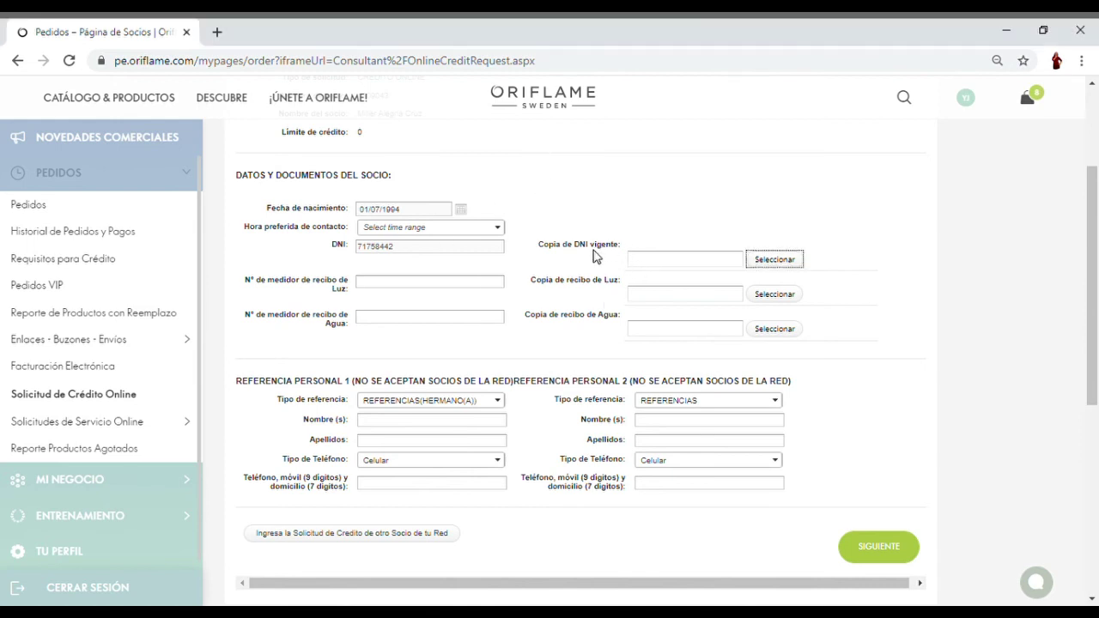